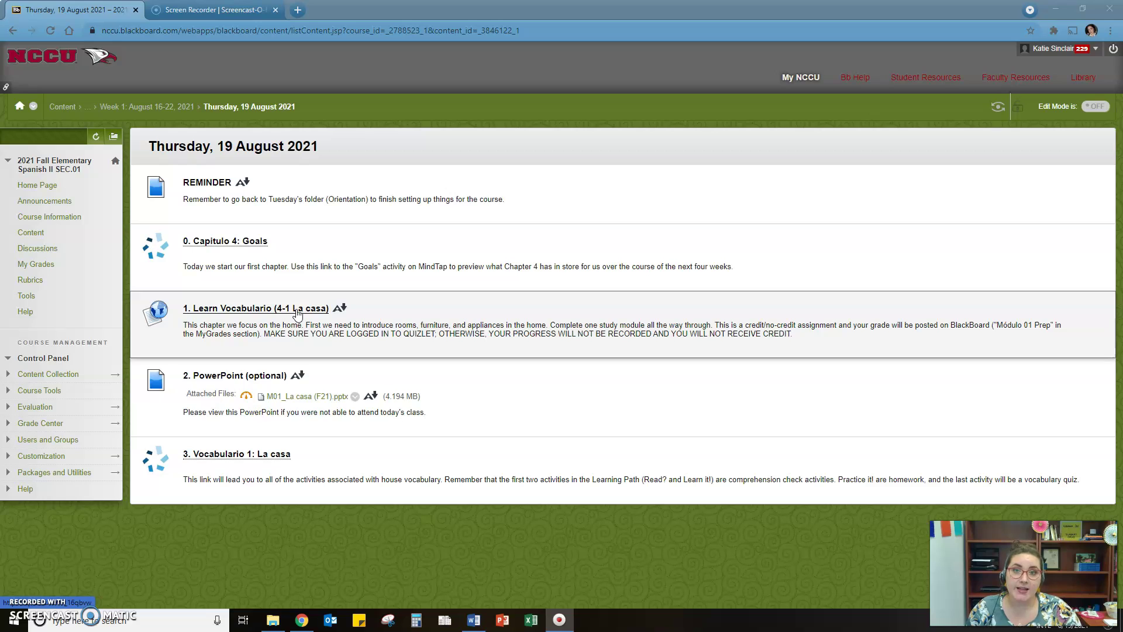
# Open the Learn Vocabulario (4-1 La casa) link from the course page and look through the set's terms and learning status
pyautogui.click(297, 314)
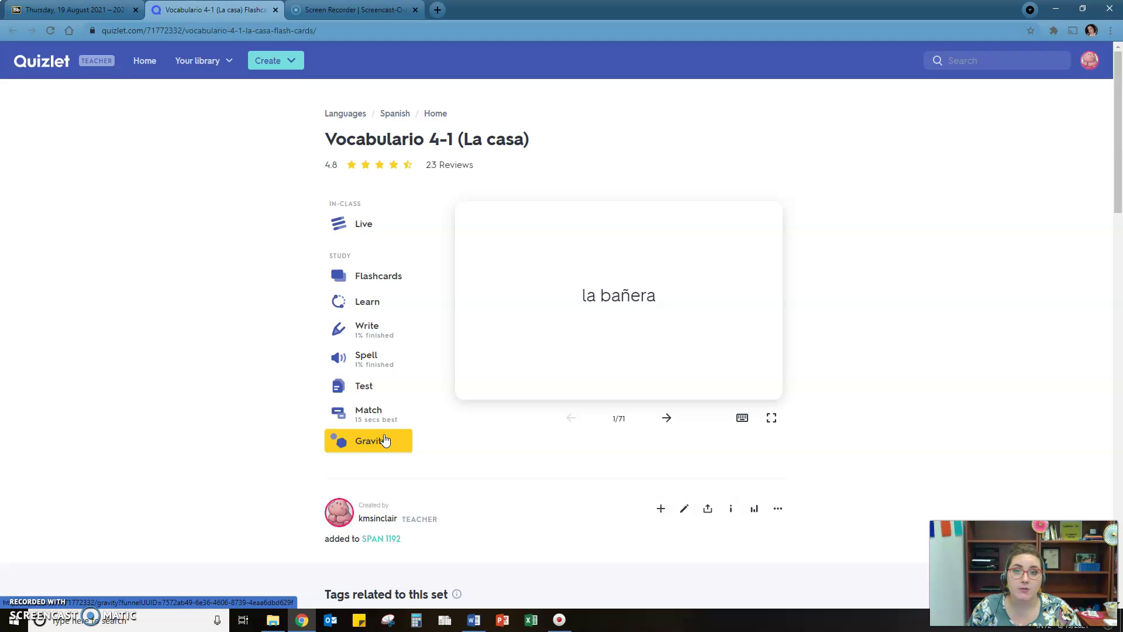
pyautogui.click(387, 340)
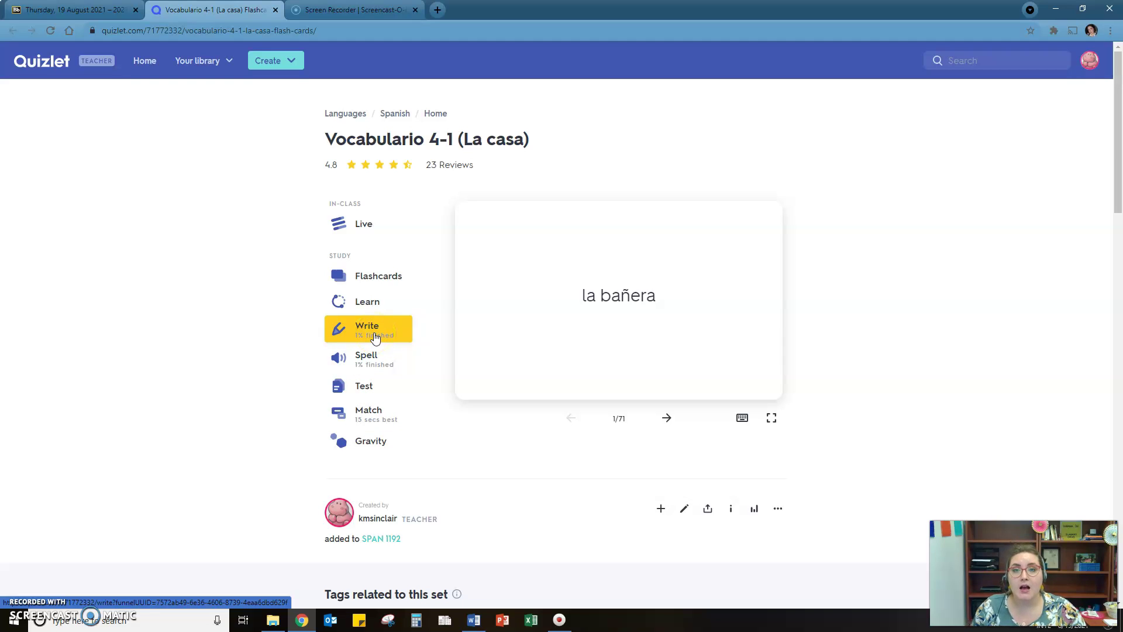
pyautogui.scroll(-4, 515, 368)
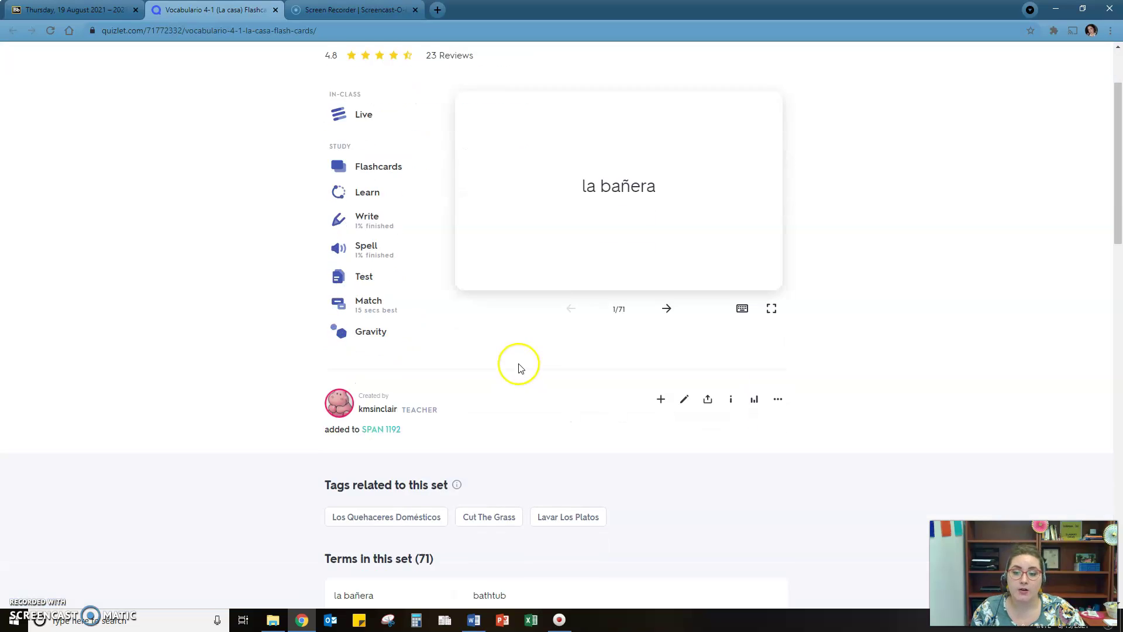
pyautogui.scroll(-1, 401, 484)
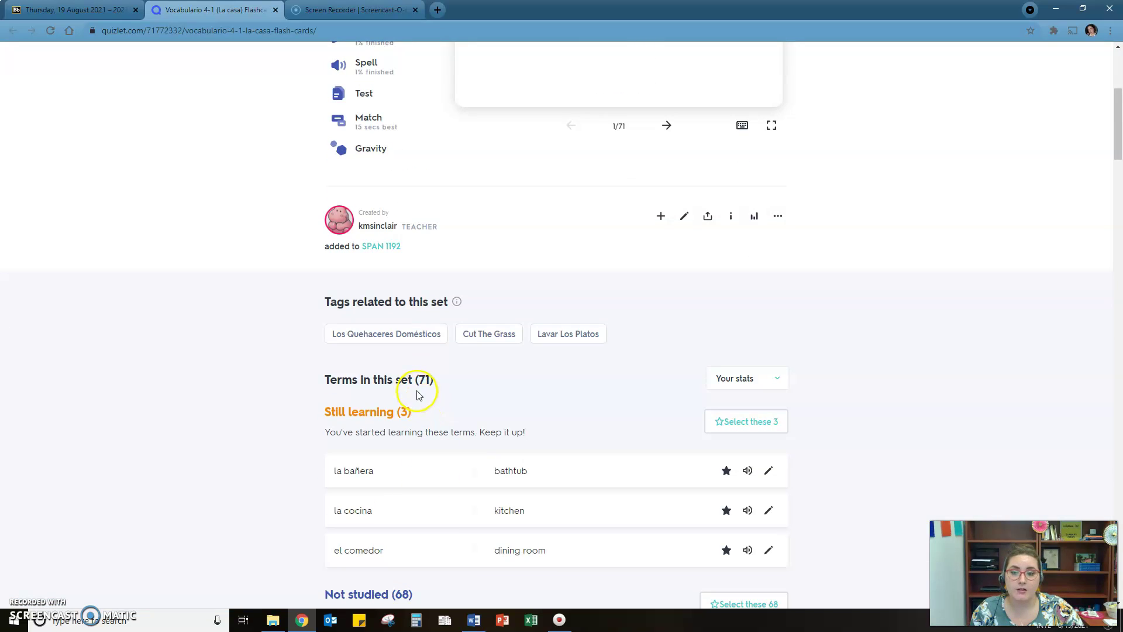
pyautogui.scroll(-2, 438, 426)
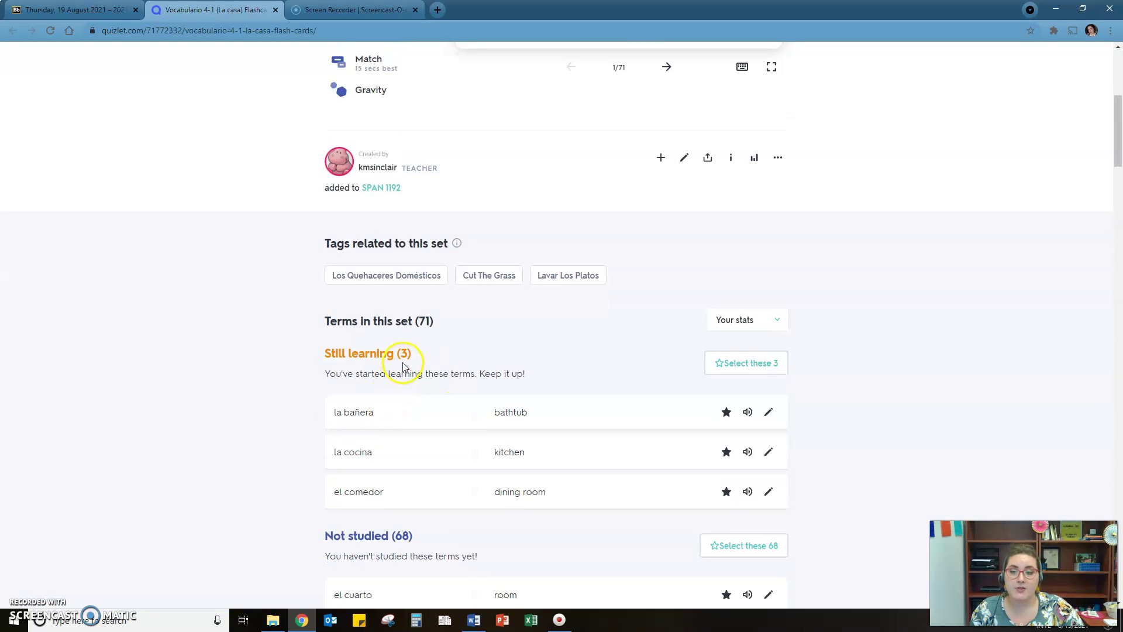
pyautogui.scroll(4, 404, 447)
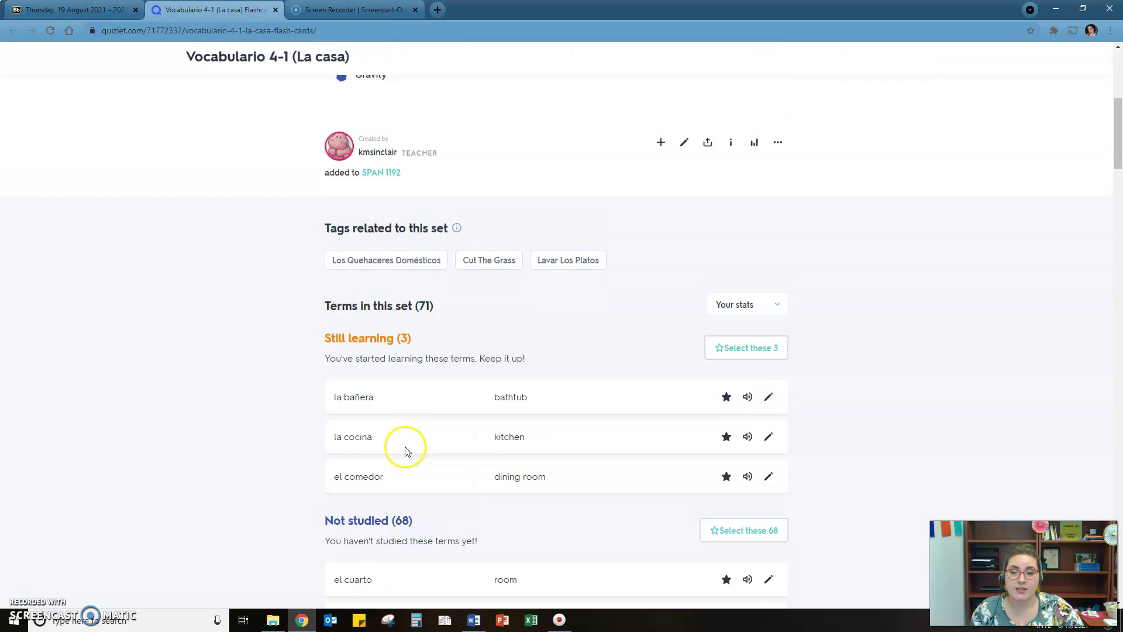
pyautogui.scroll(3, 484, 419)
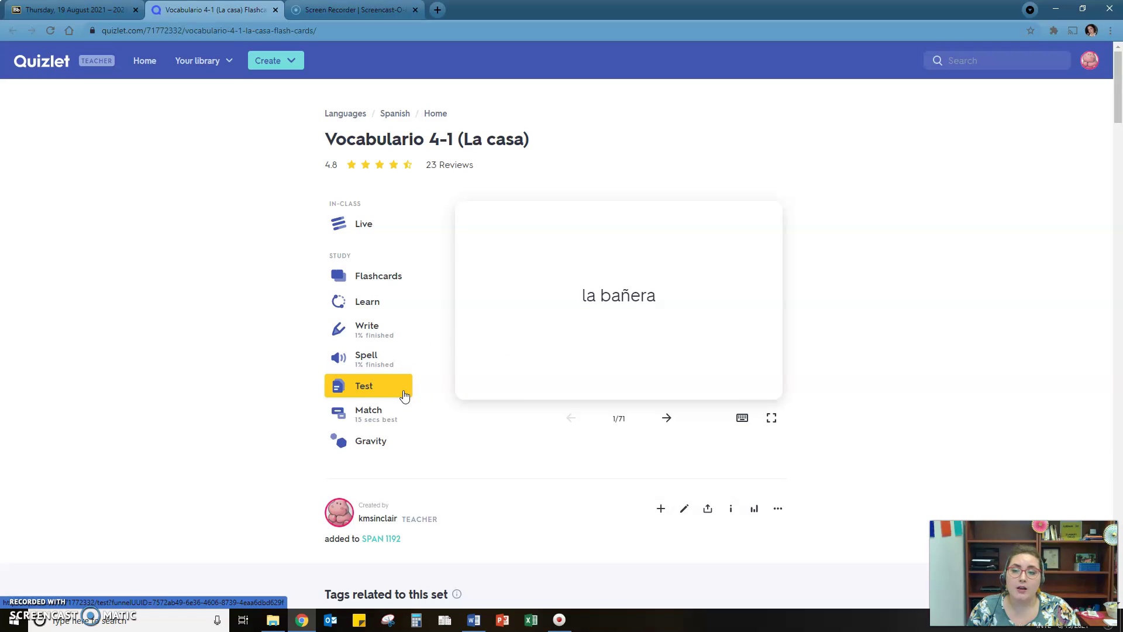
# Start the Learn study mode for the Vocabulario 4-1 (La casa) set
pyautogui.click(381, 286)
pyautogui.click(371, 299)
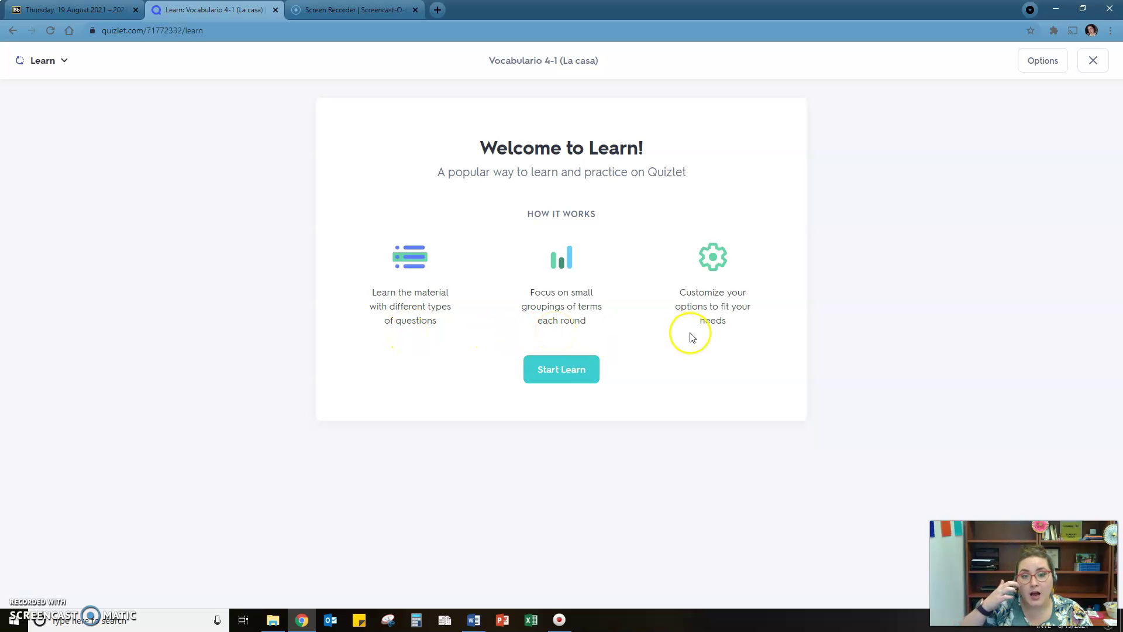
pyautogui.click(570, 375)
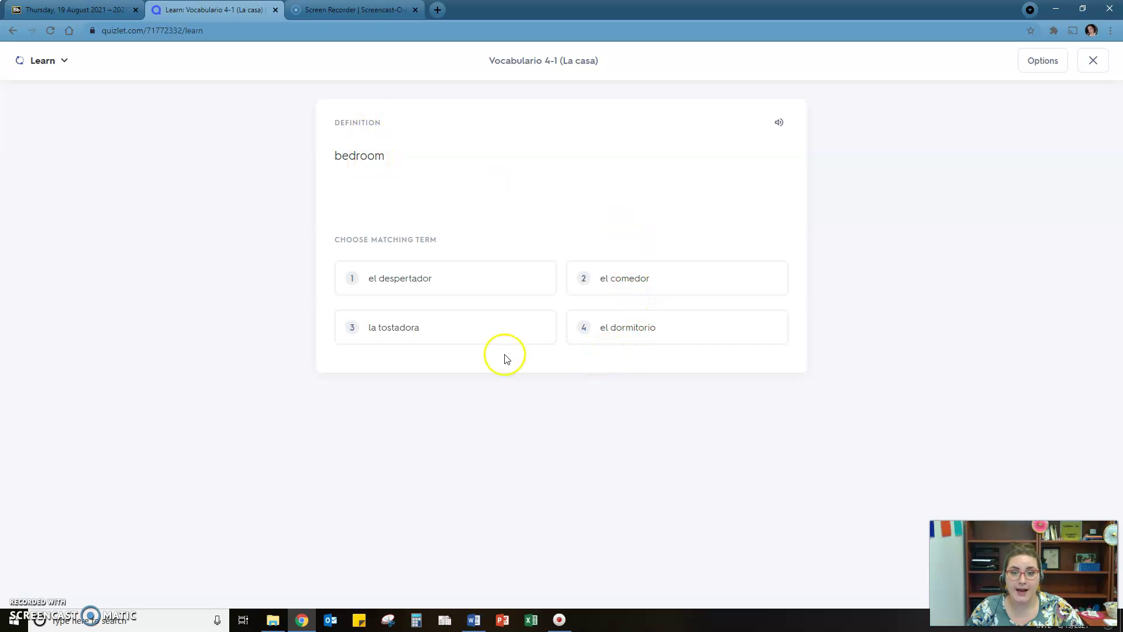
# Complete the first Learn round, answering el dormitorio, el comedor, la mesita, la bañera, la cocina, el cuarto de baño and el cuarto
pyautogui.click(626, 328)
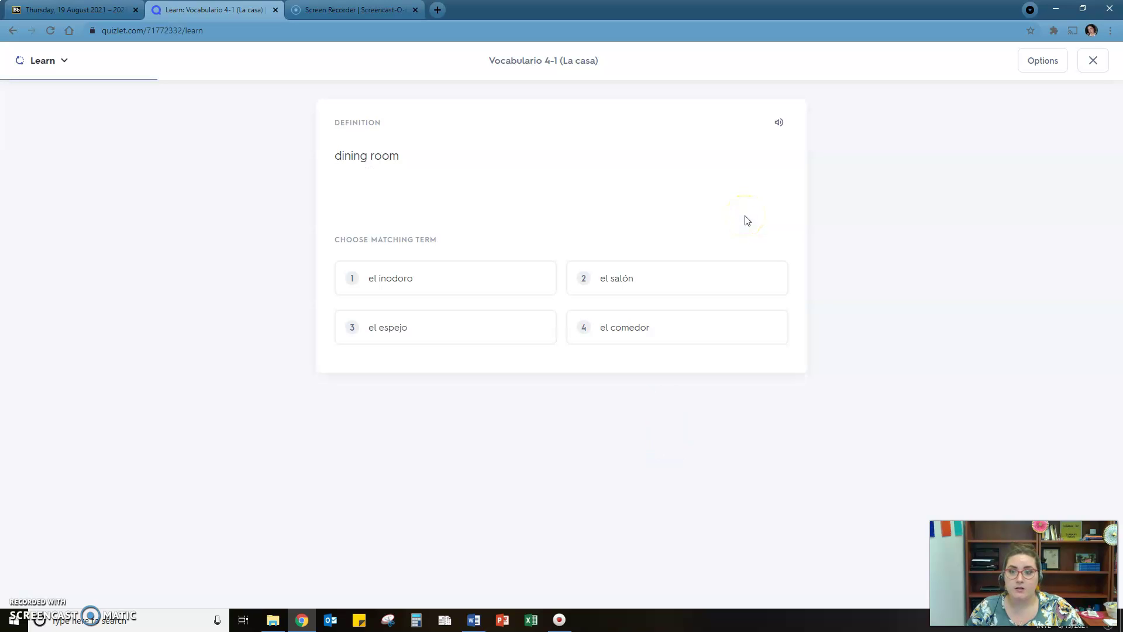
pyautogui.click(713, 322)
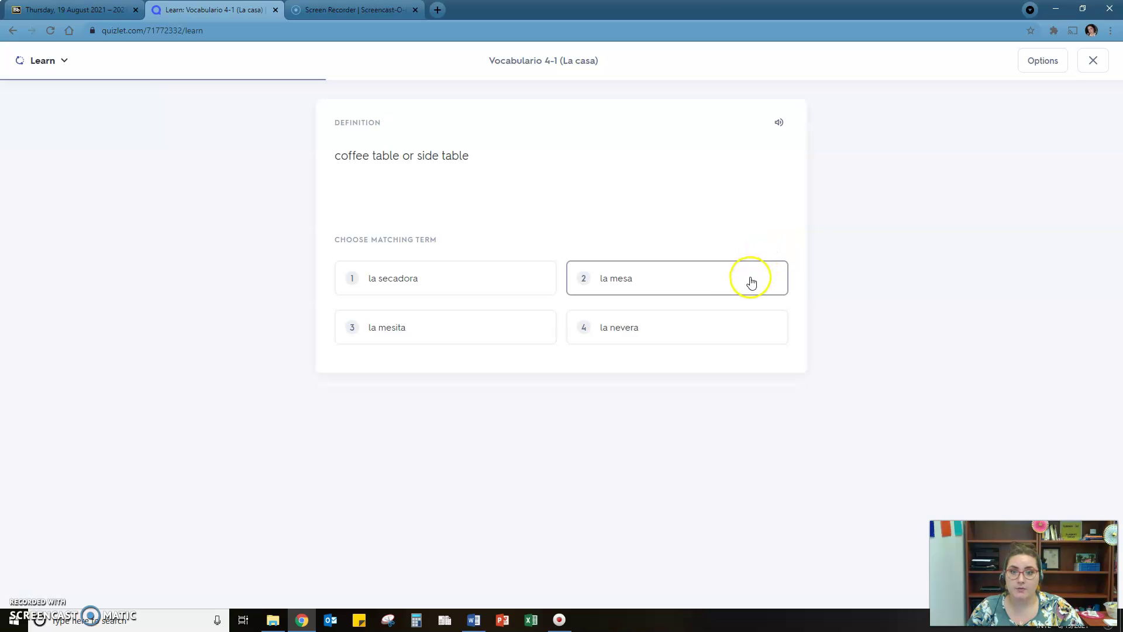
pyautogui.click(477, 317)
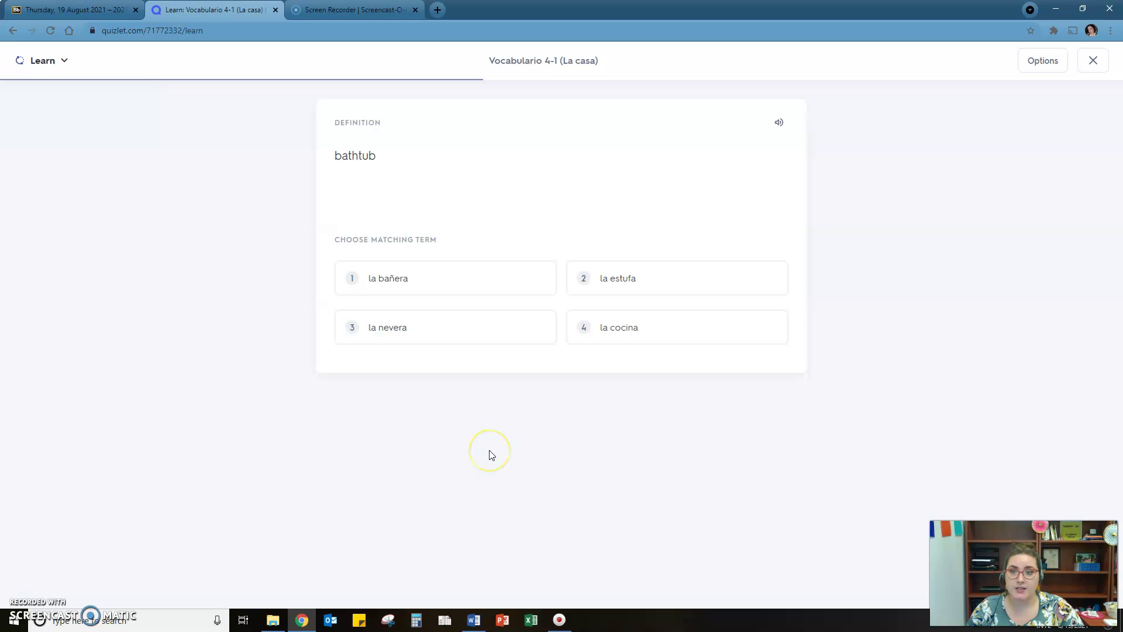
pyautogui.click(493, 290)
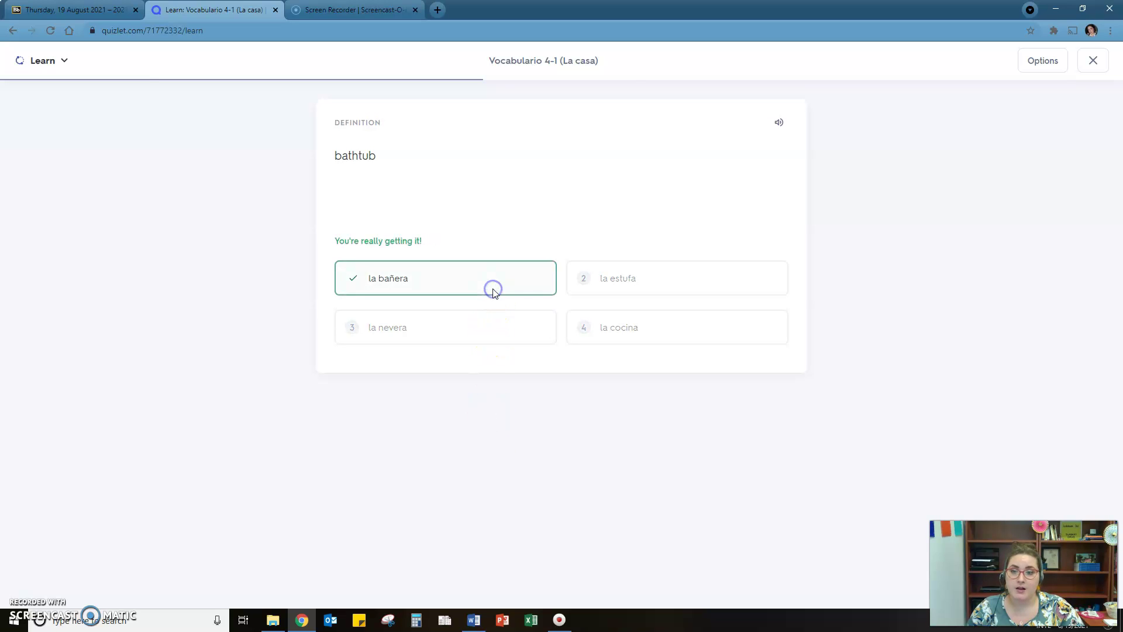
pyautogui.click(494, 328)
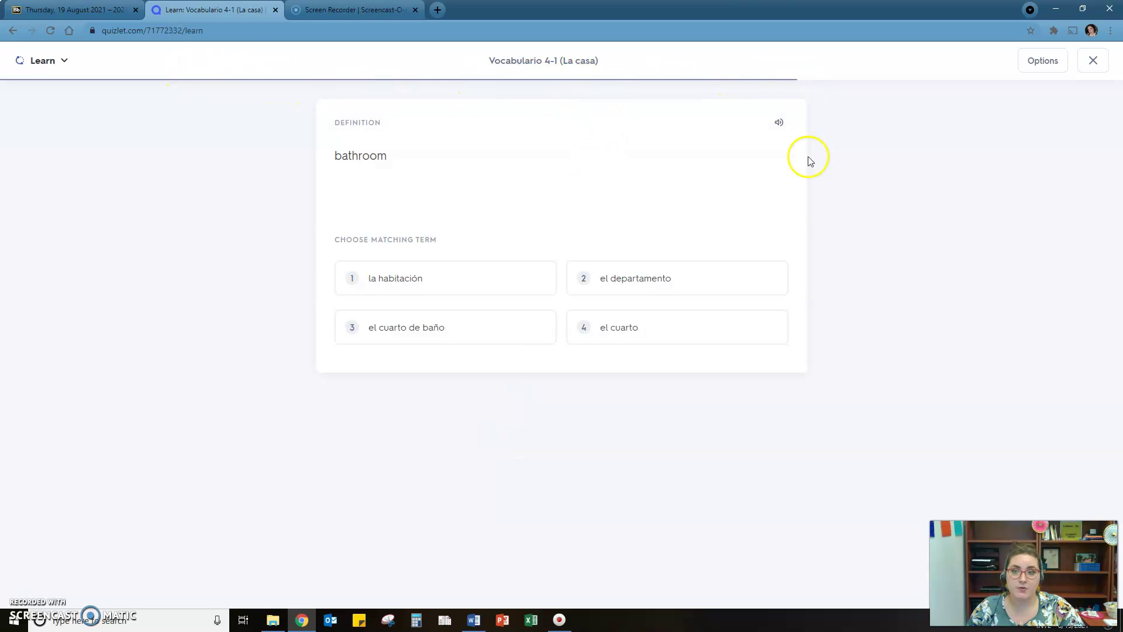
pyautogui.click(528, 338)
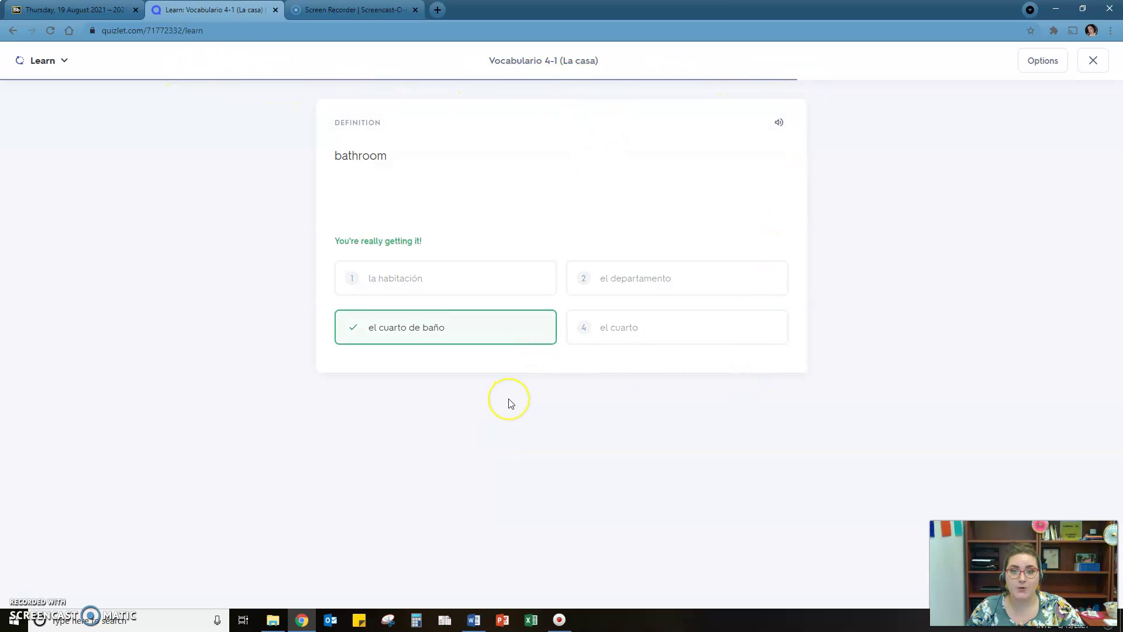
pyautogui.click(456, 279)
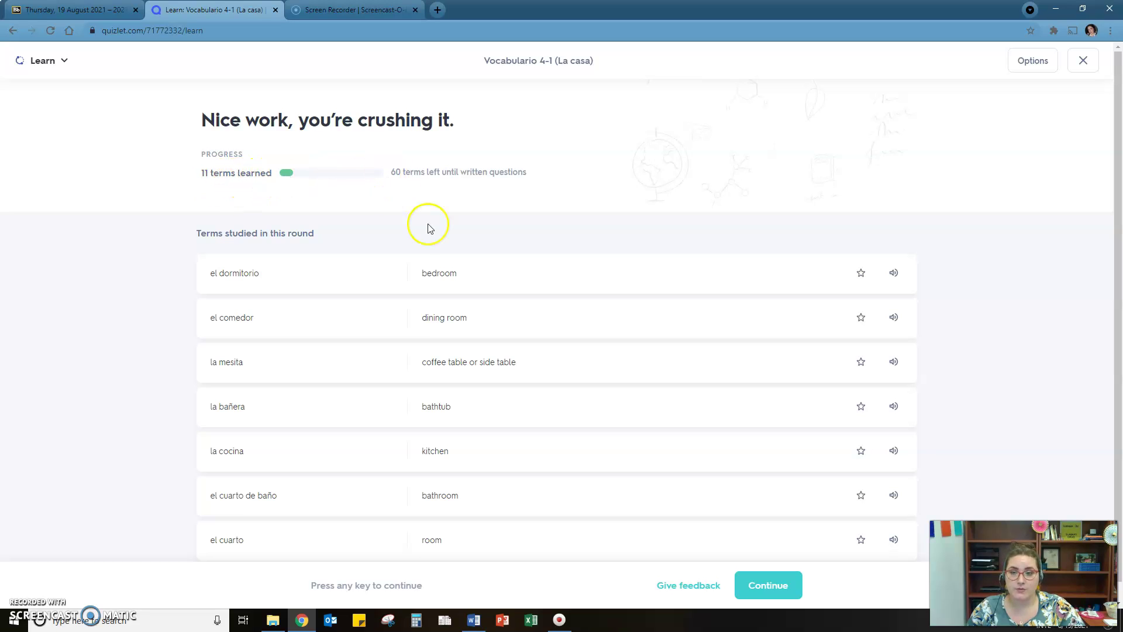
pyautogui.scroll(-1, 426, 228)
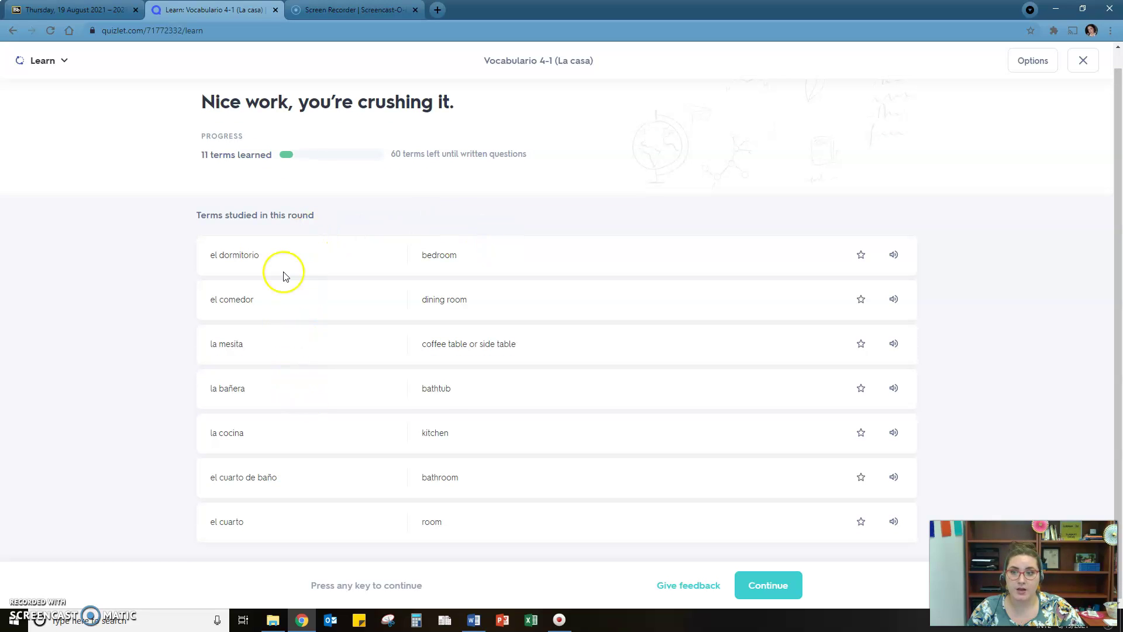
# Continue to the second Learn round, answering el piso, el inodoro, el lavabo, la pared, el jardín, la ducha and la habitación
pyautogui.click(774, 592)
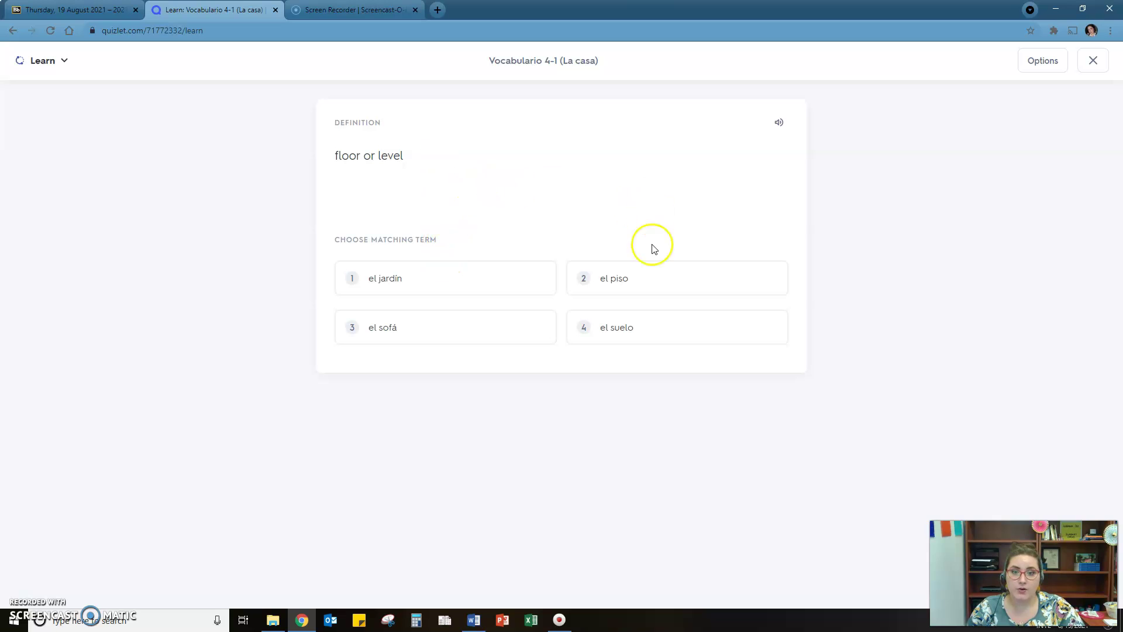
pyautogui.click(645, 290)
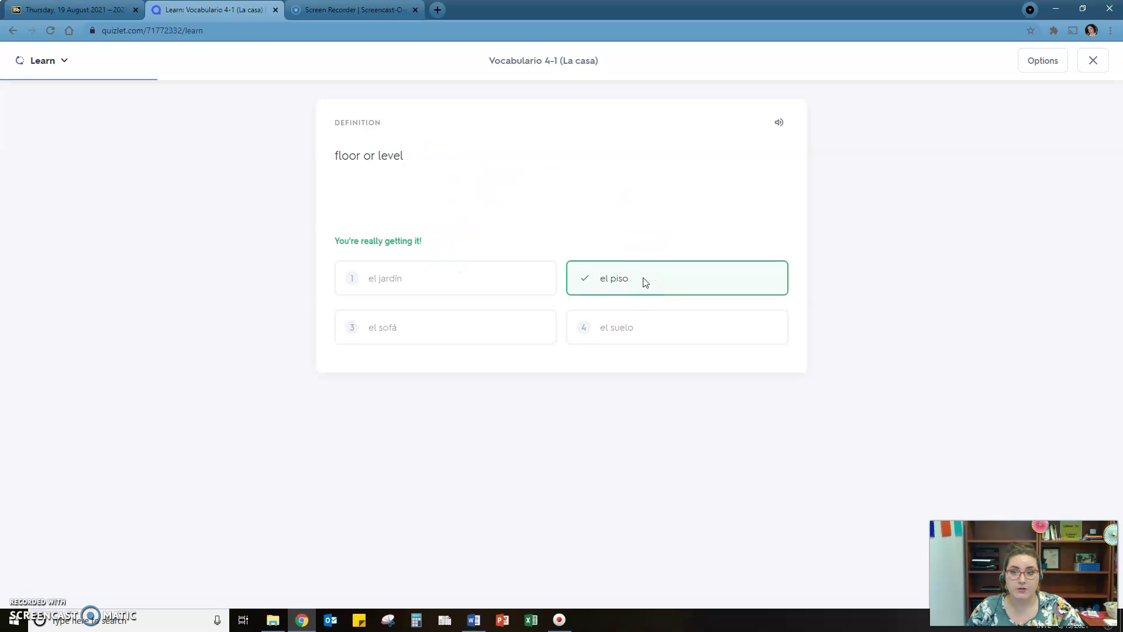
pyautogui.click(640, 278)
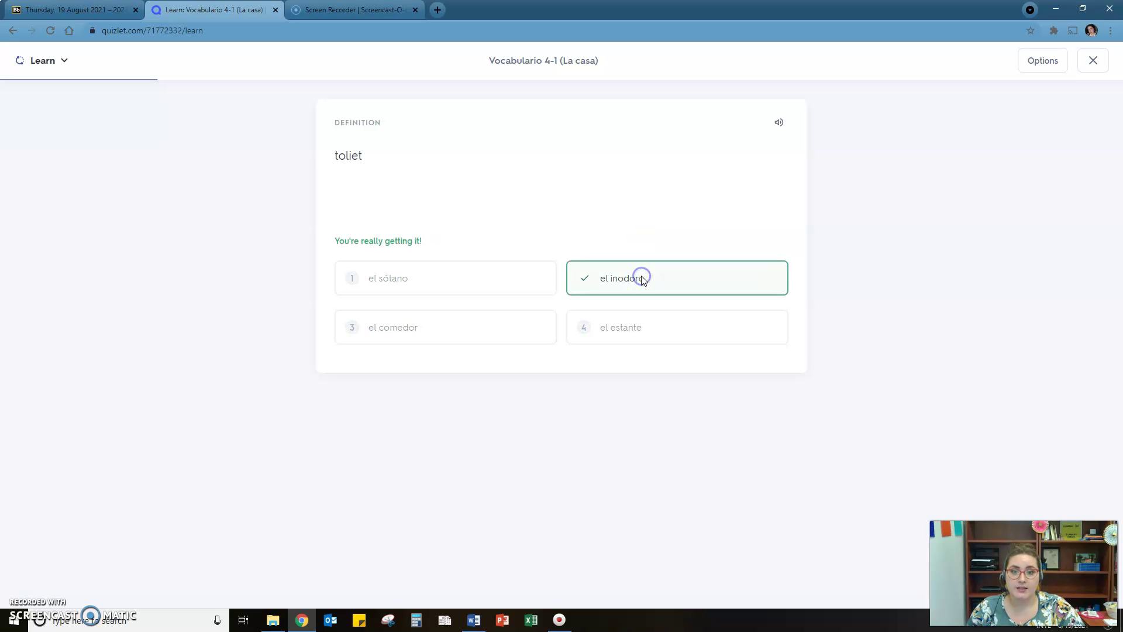
pyautogui.click(645, 276)
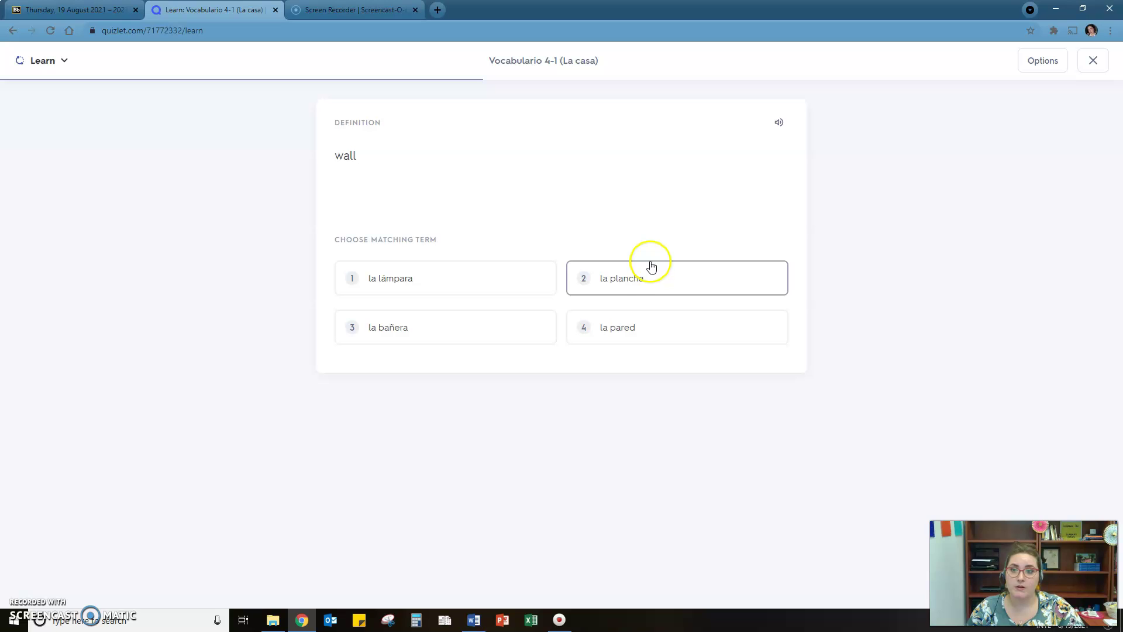
pyautogui.click(640, 324)
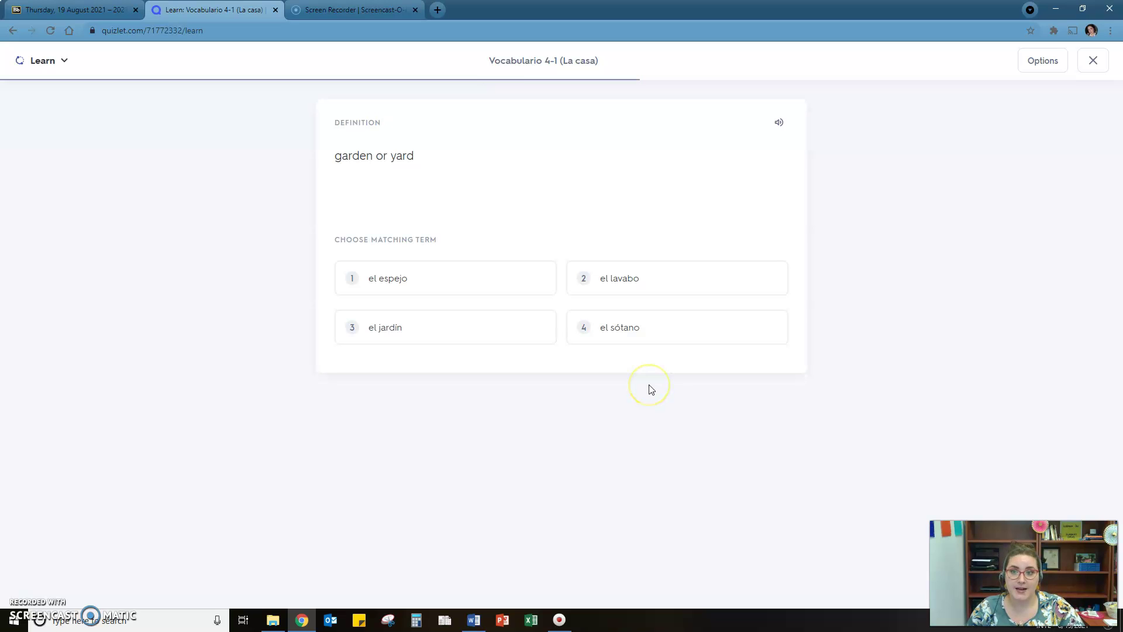
pyautogui.click(486, 321)
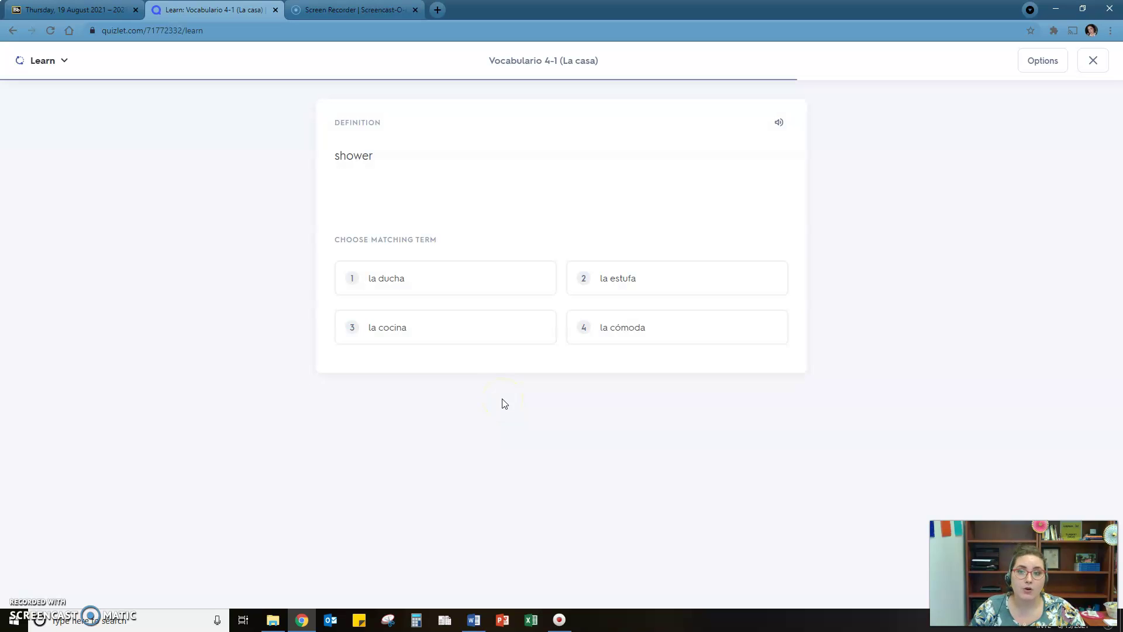
pyautogui.click(540, 282)
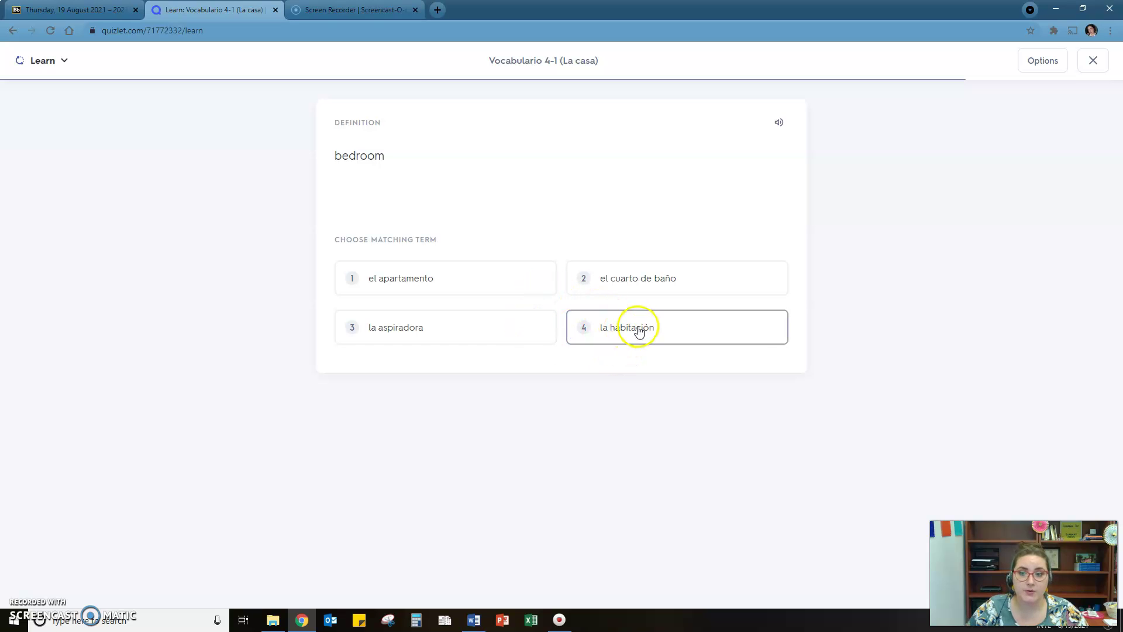
pyautogui.click(656, 328)
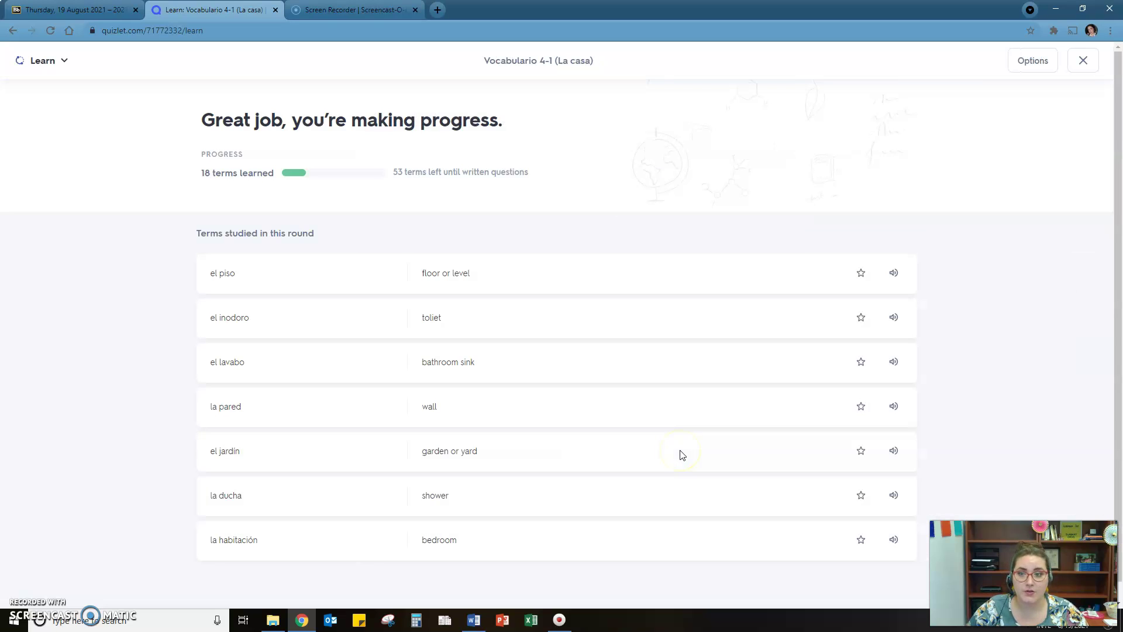
pyautogui.scroll(-1, 574, 293)
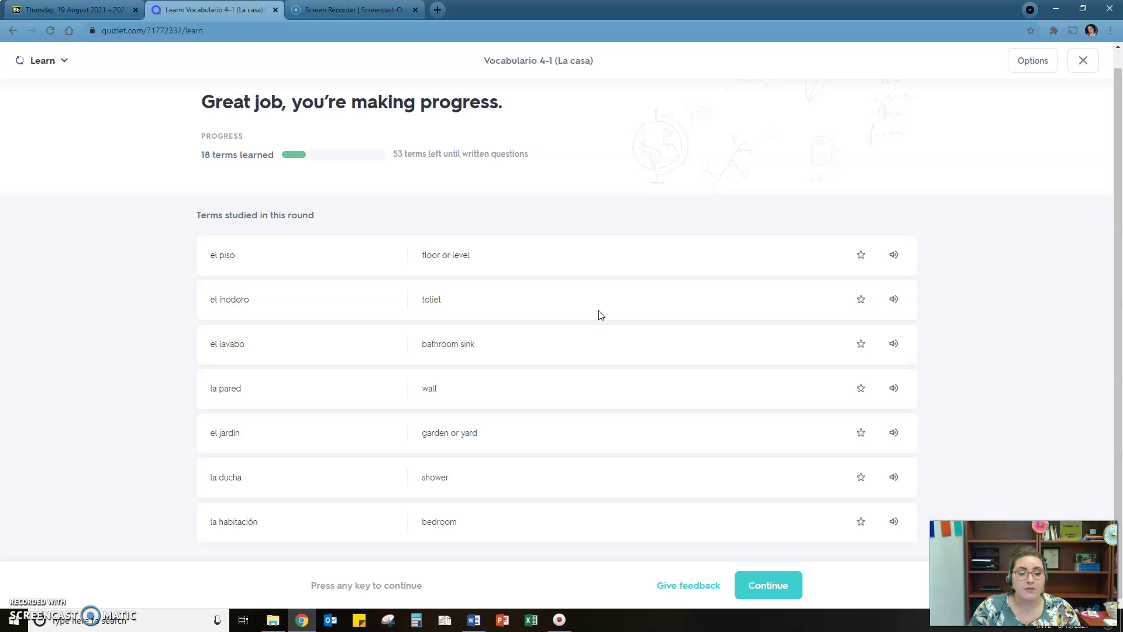
# Examine the Learn options for grading, answer language, question types, audio and progress reset, and close them without changes
pyautogui.click(1019, 70)
pyautogui.scroll(-1, 531, 244)
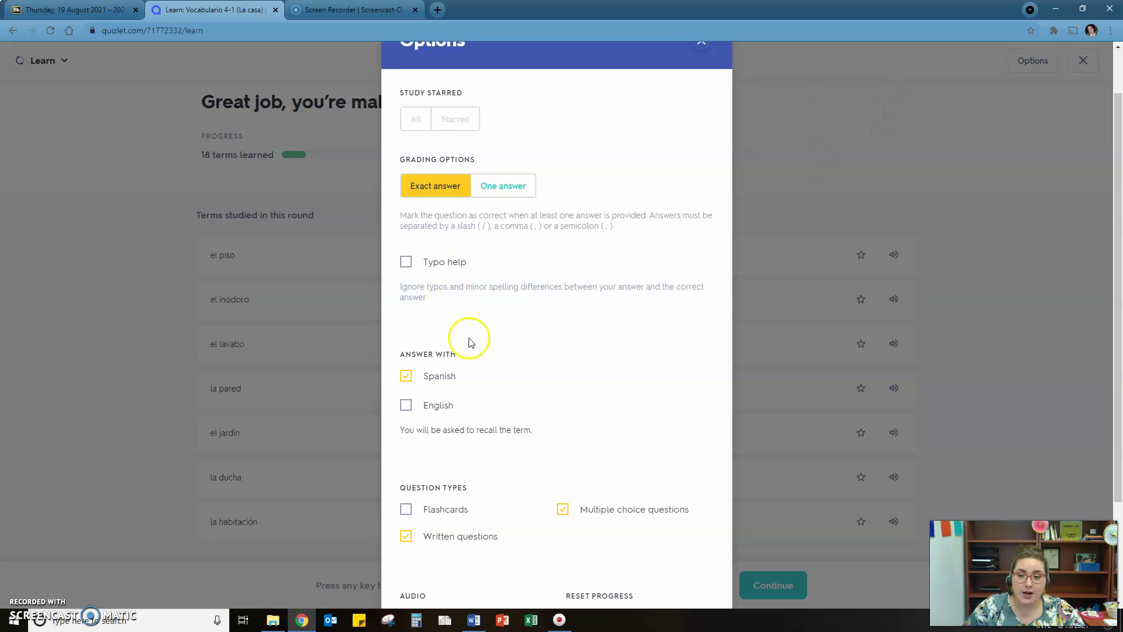
pyautogui.scroll(-1, 477, 351)
pyautogui.scroll(-1, 479, 358)
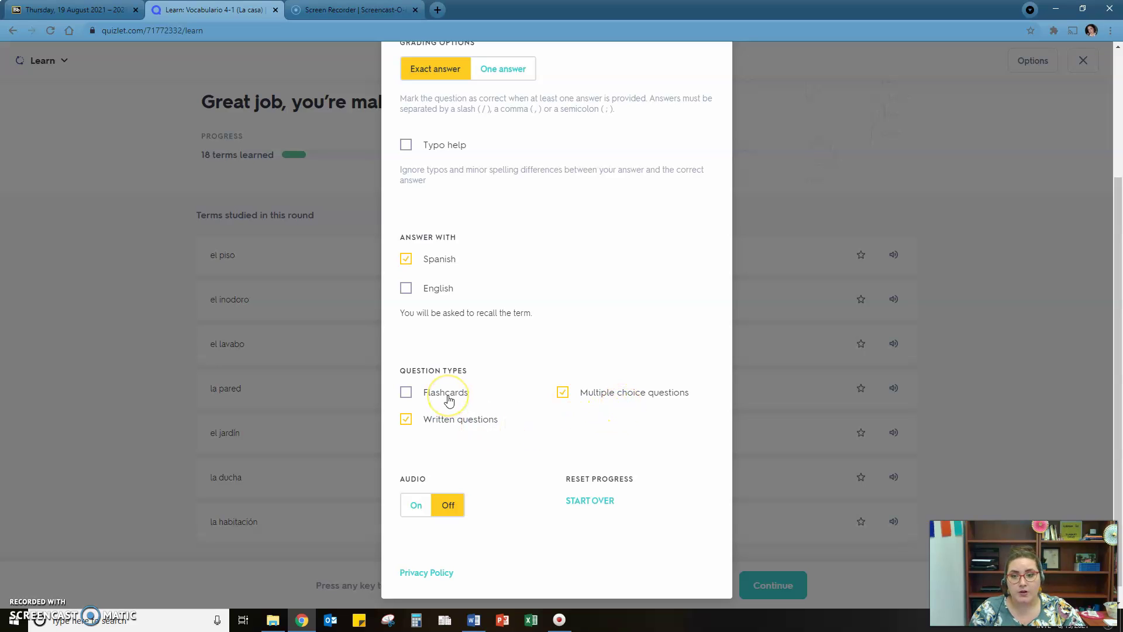
pyautogui.scroll(-1, 456, 424)
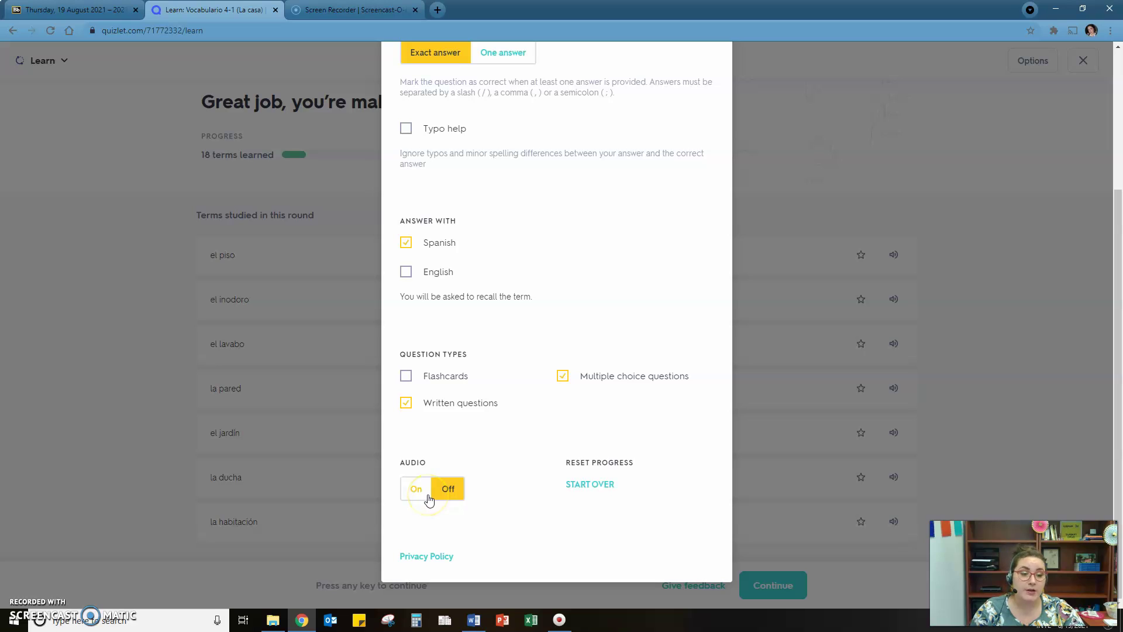
pyautogui.click(824, 188)
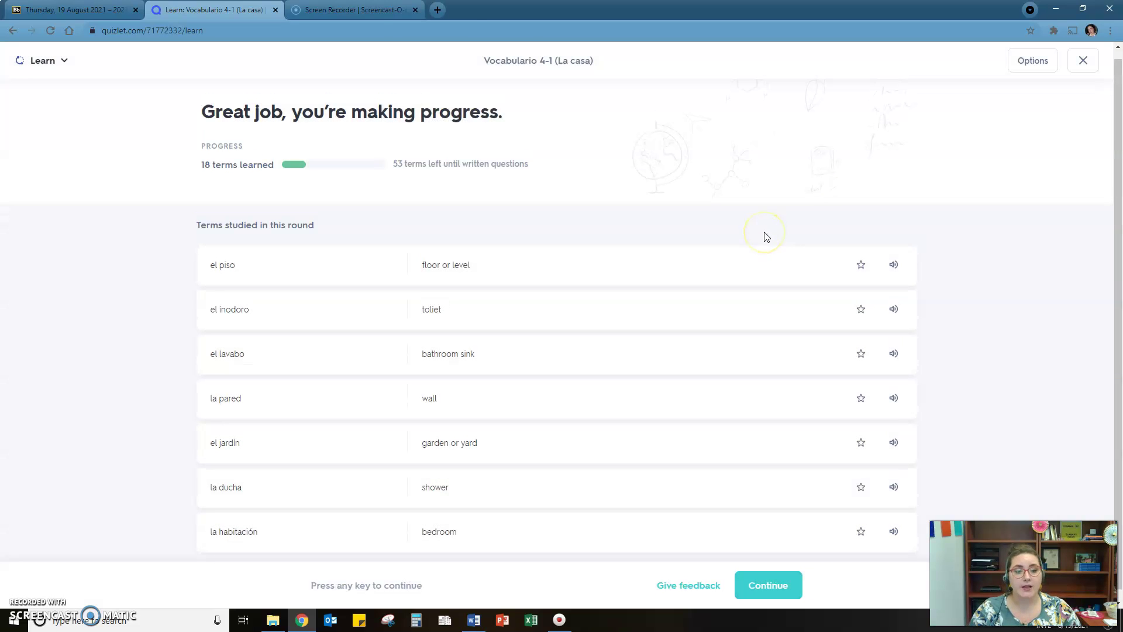
# Return to the Vocabulario 4-1 set page and preview its printable term list, cancelling without printing
pyautogui.click(12, 30)
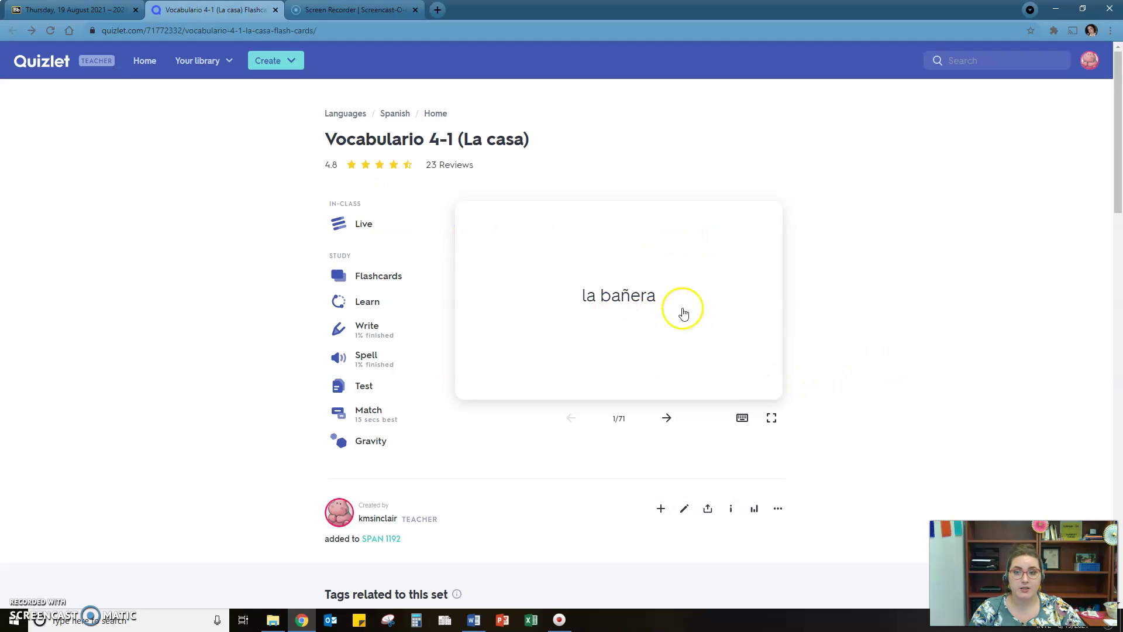
pyautogui.click(777, 508)
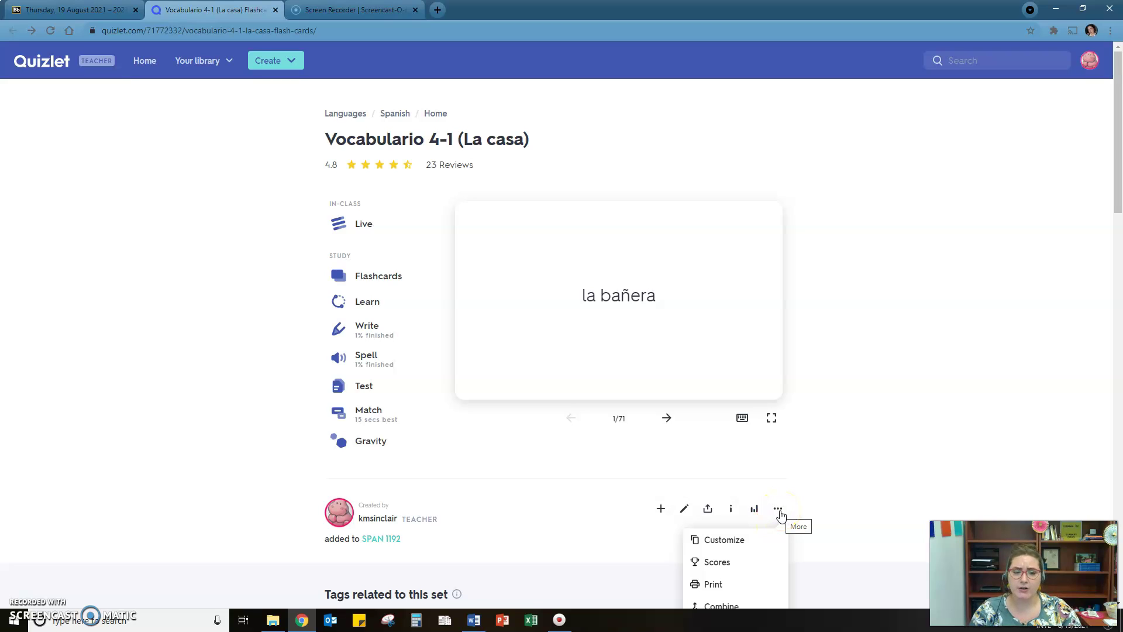
pyautogui.click(749, 586)
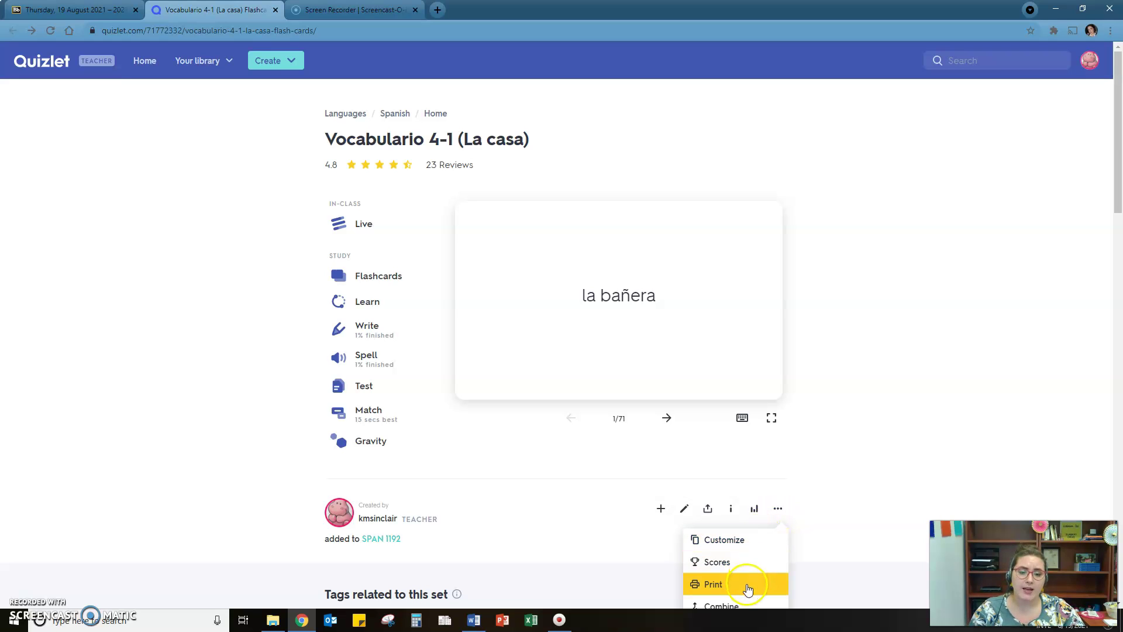
pyautogui.click(749, 587)
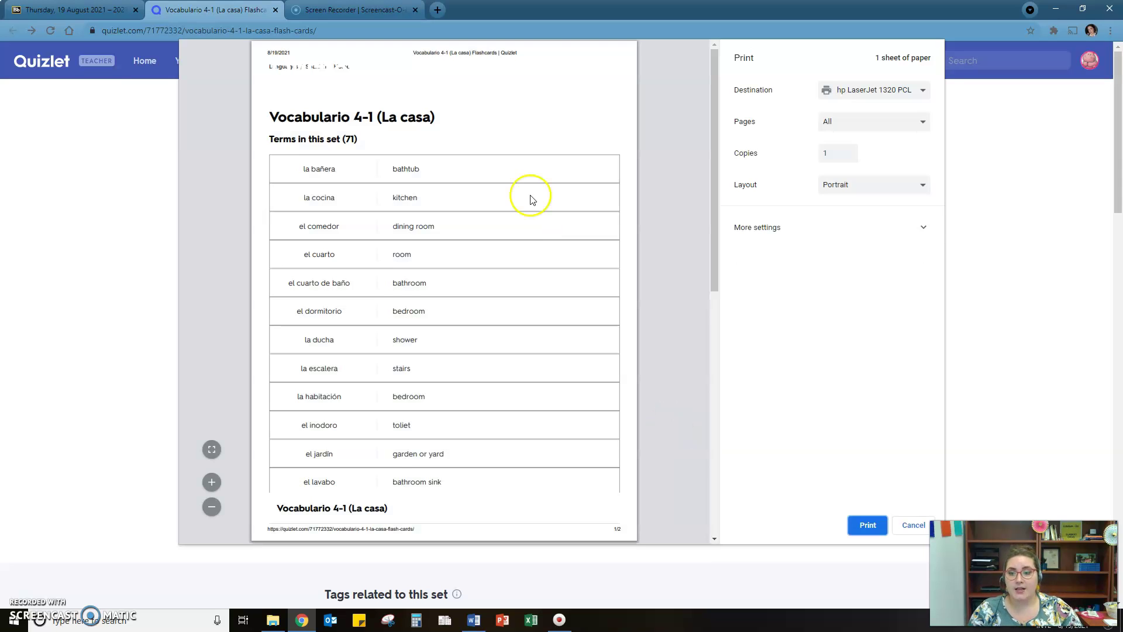
pyautogui.scroll(-6, 529, 197)
pyautogui.scroll(-3, 525, 211)
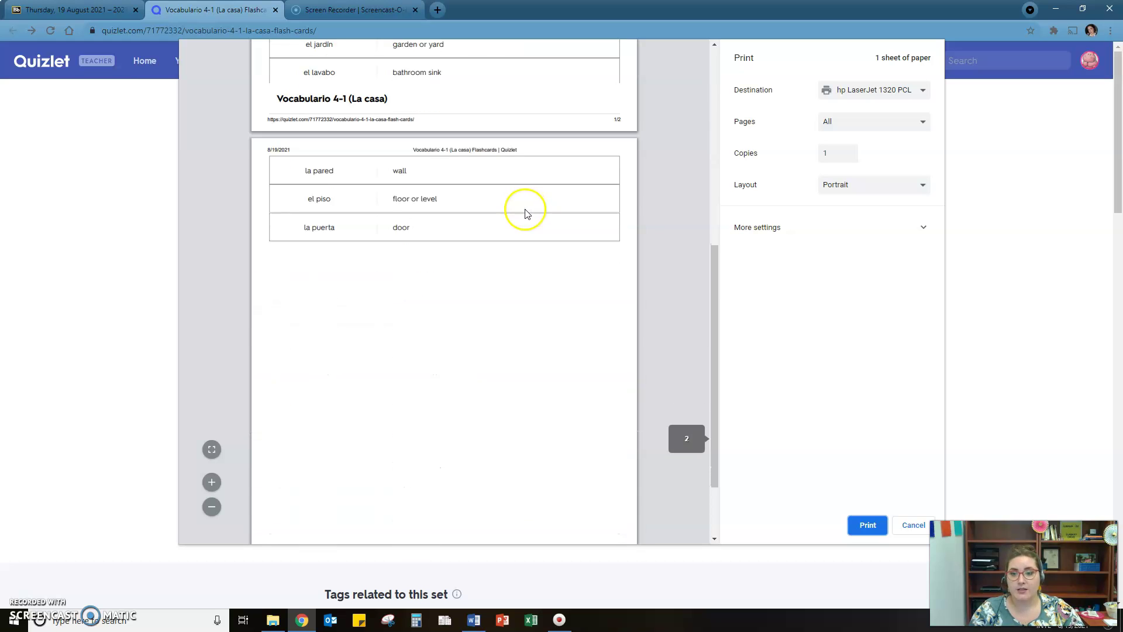
pyautogui.scroll(7, 524, 211)
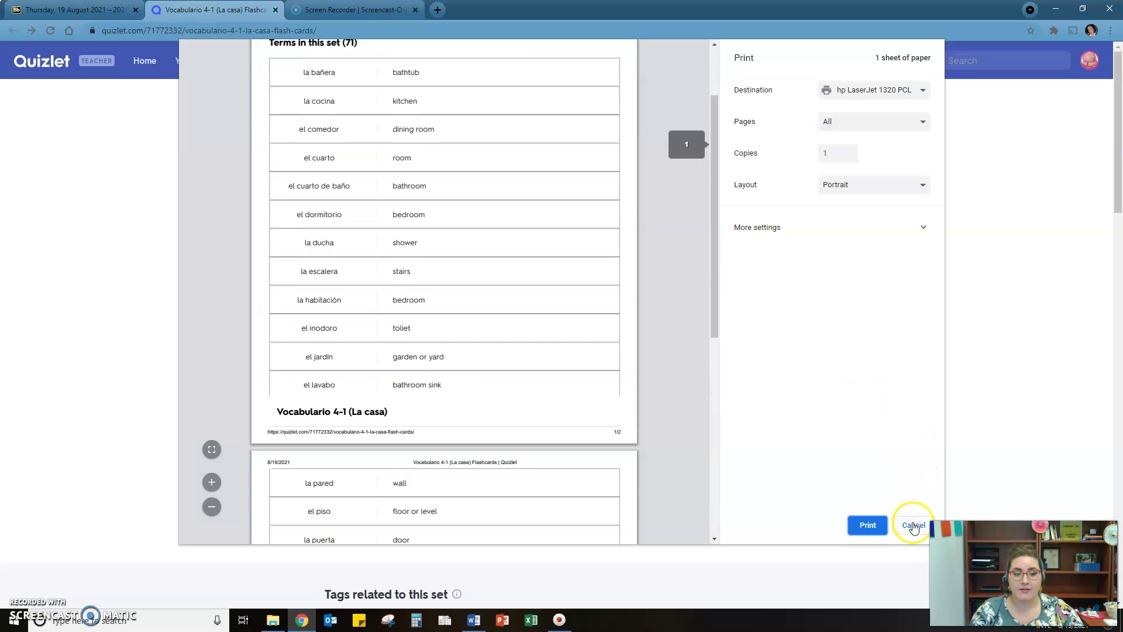
pyautogui.click(912, 525)
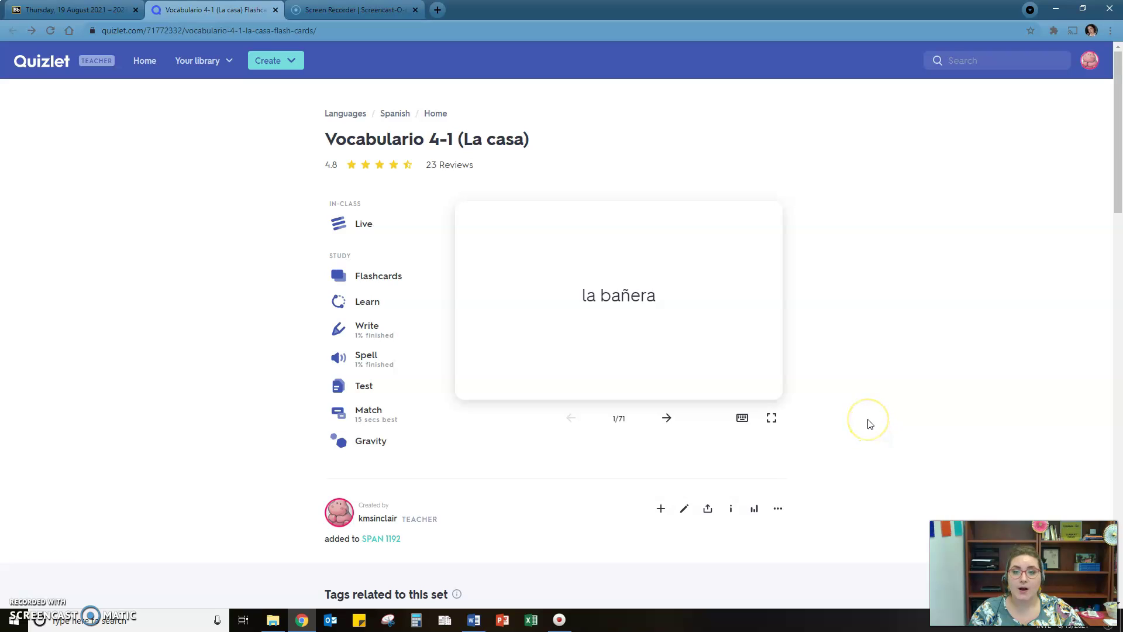
pyautogui.scroll(-5, 870, 424)
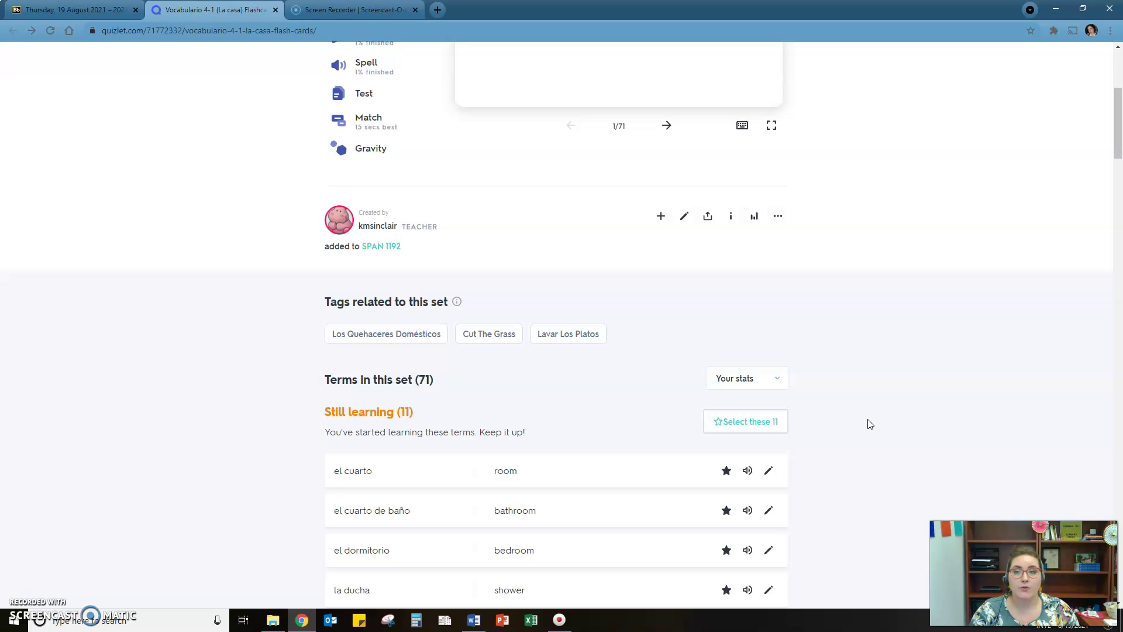
pyautogui.scroll(5, 870, 424)
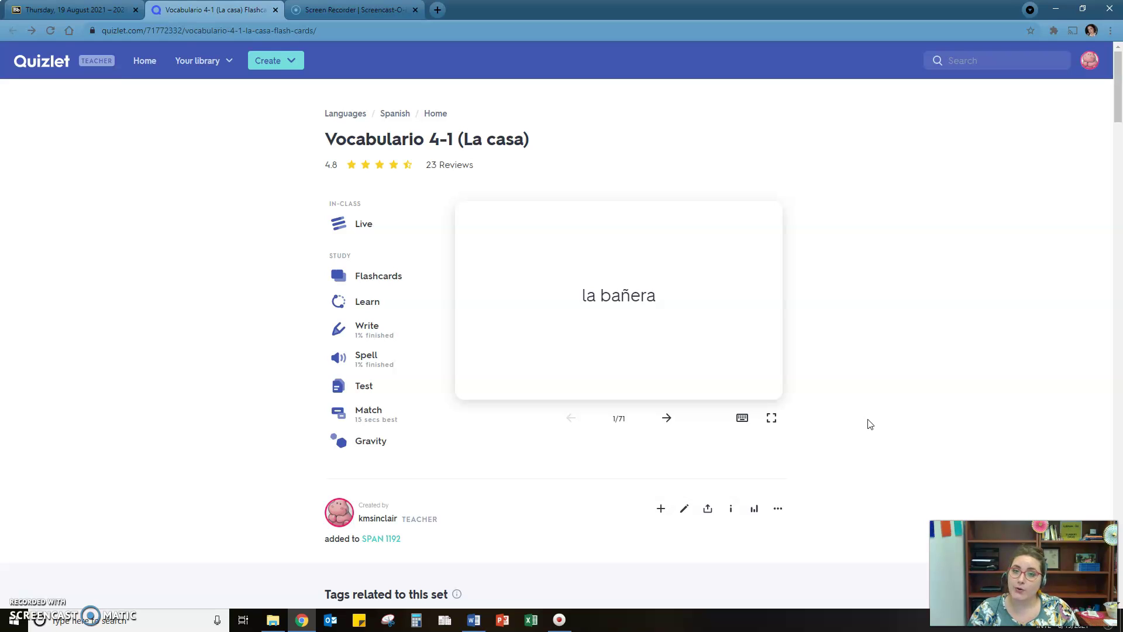
pyautogui.click(923, 398)
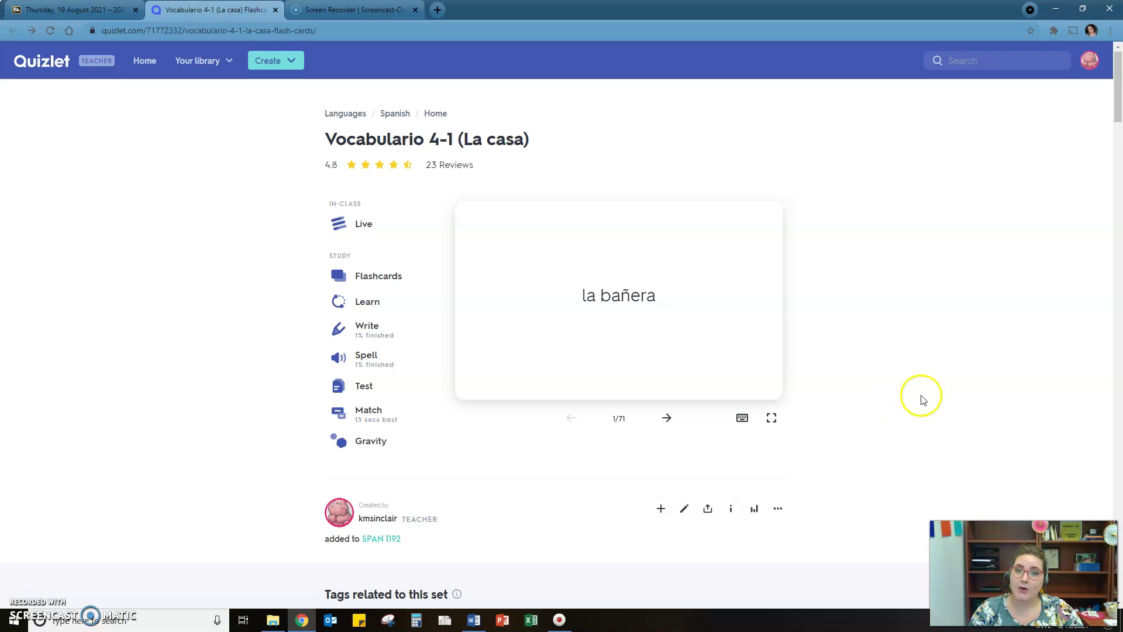